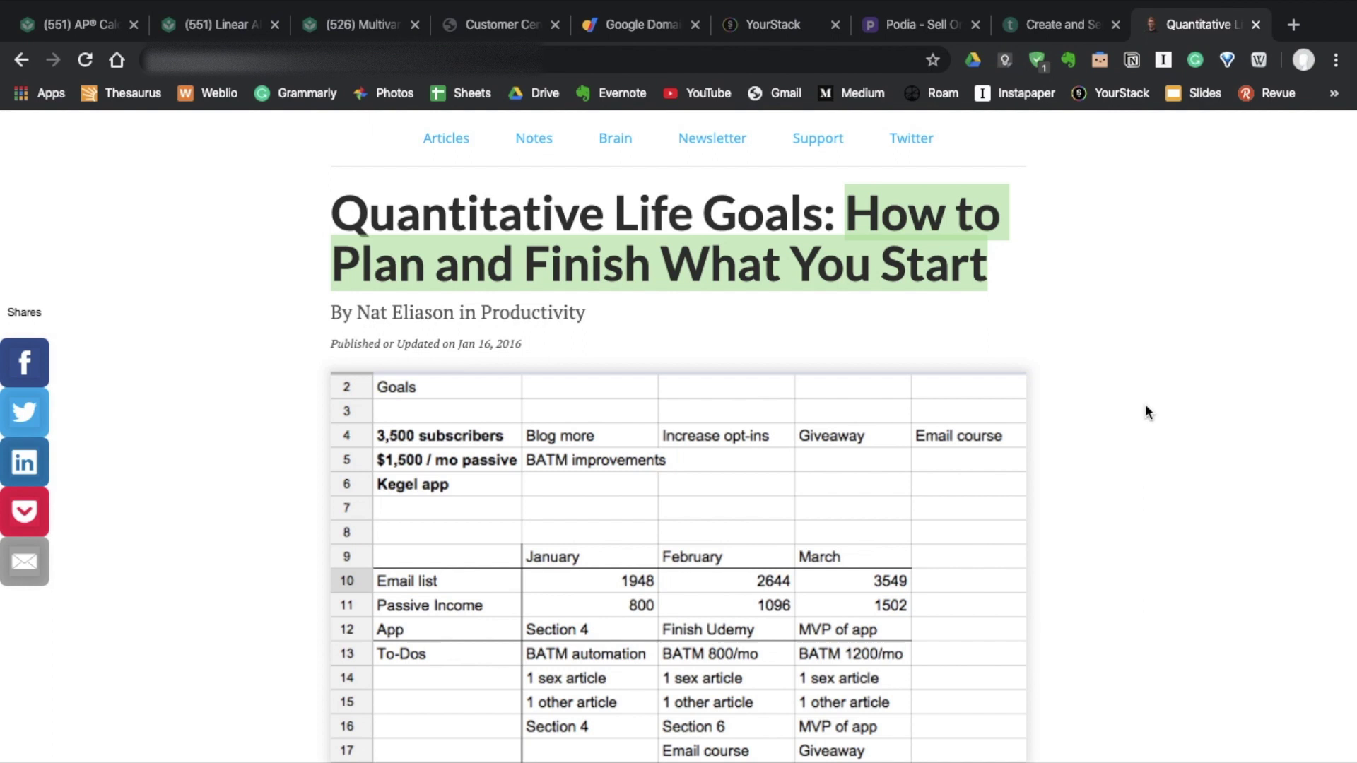
- Scroll down the 12 Week Year page to reach its client logos
scroll(1132, 495, down, 7)
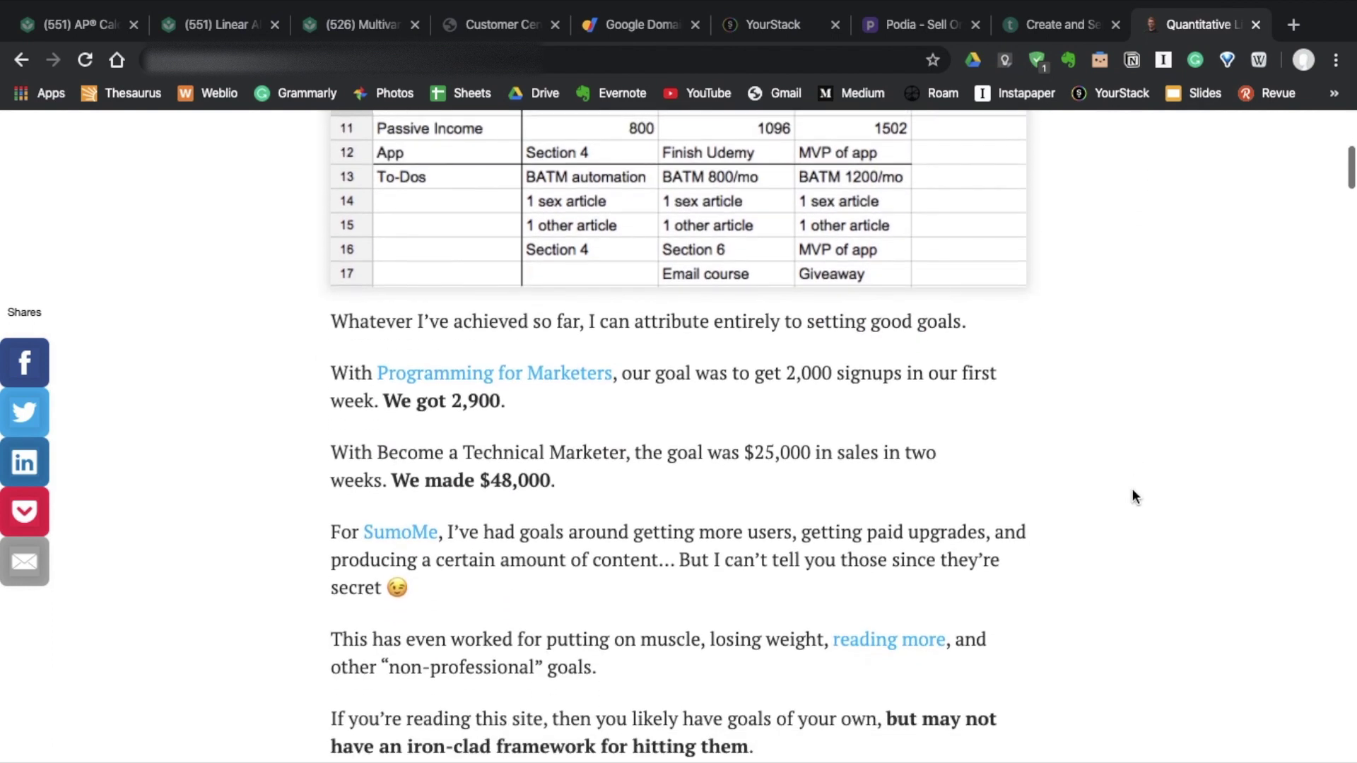
scroll(1133, 490, down, 8)
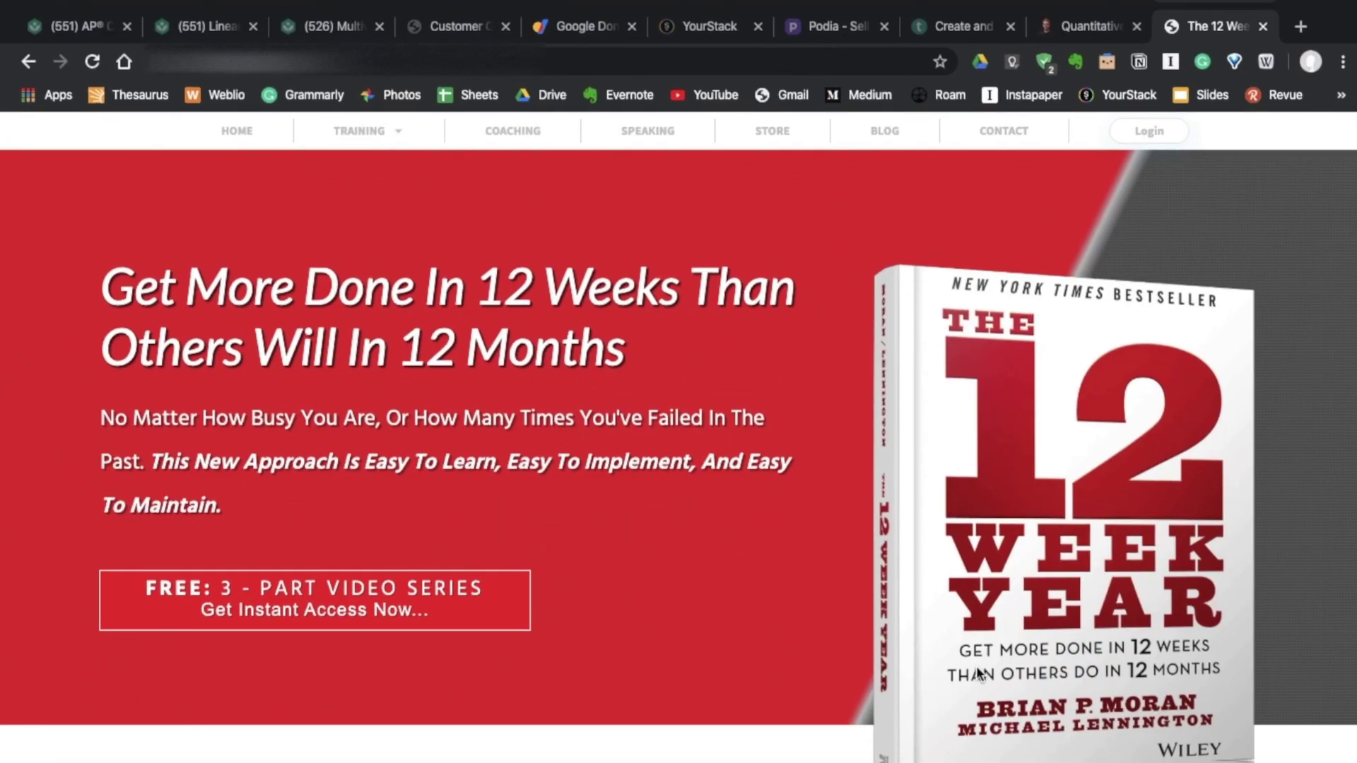
scroll(979, 673, down, 5)
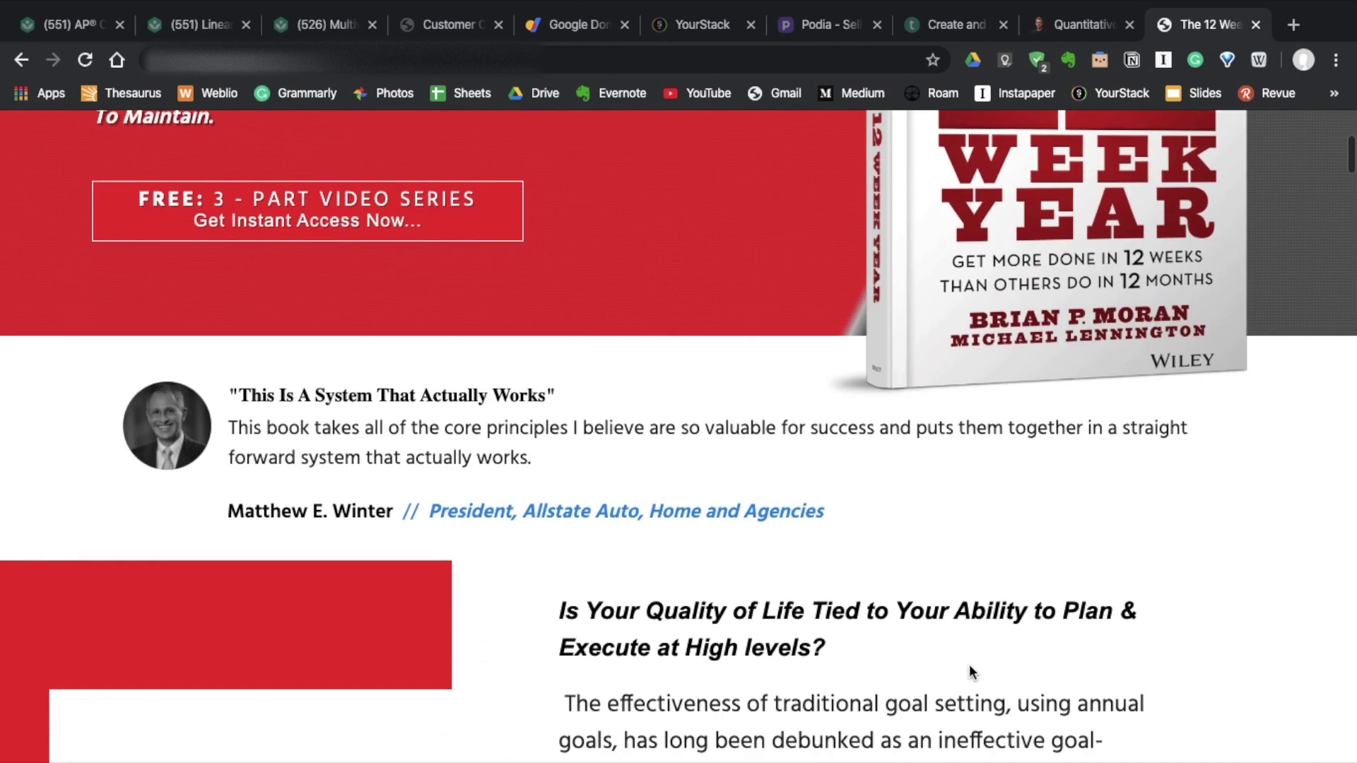
scroll(971, 671, down, 9)
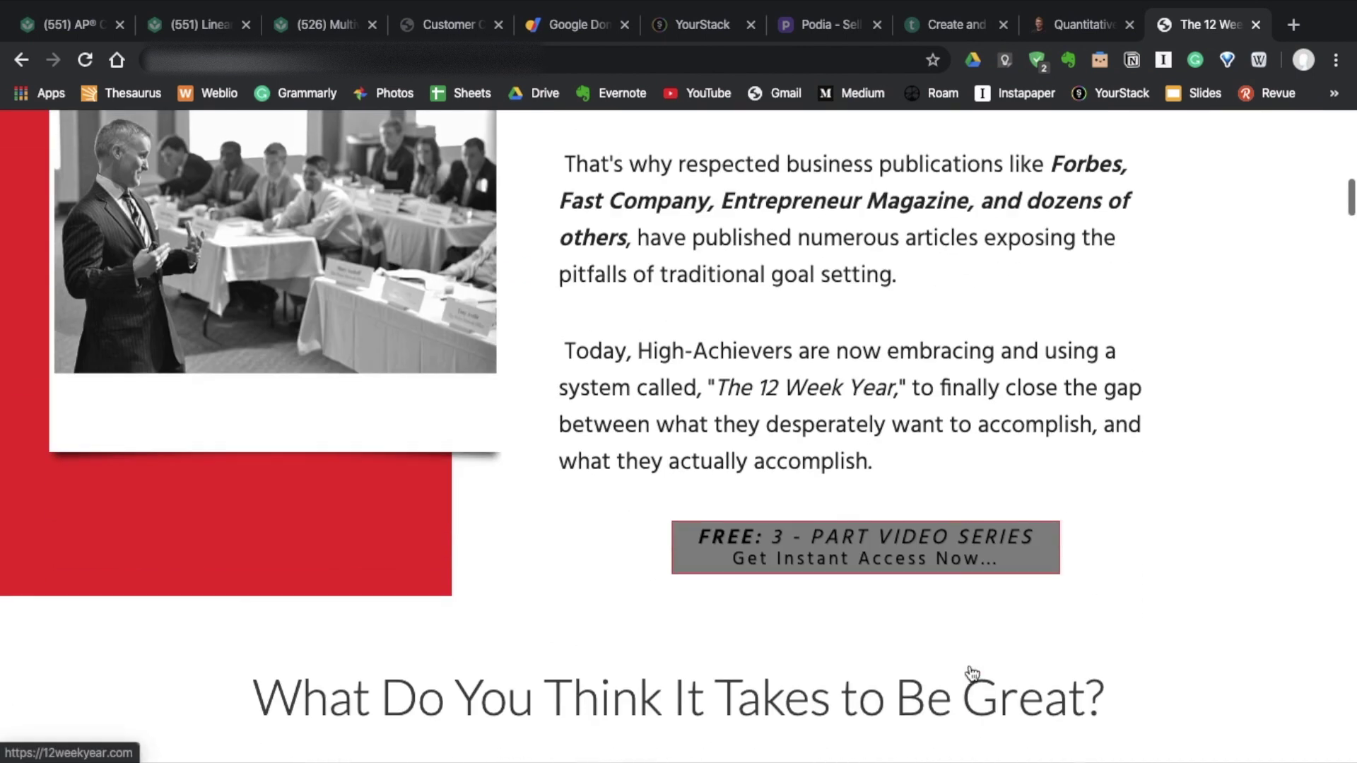
scroll(972, 672, down, 14)
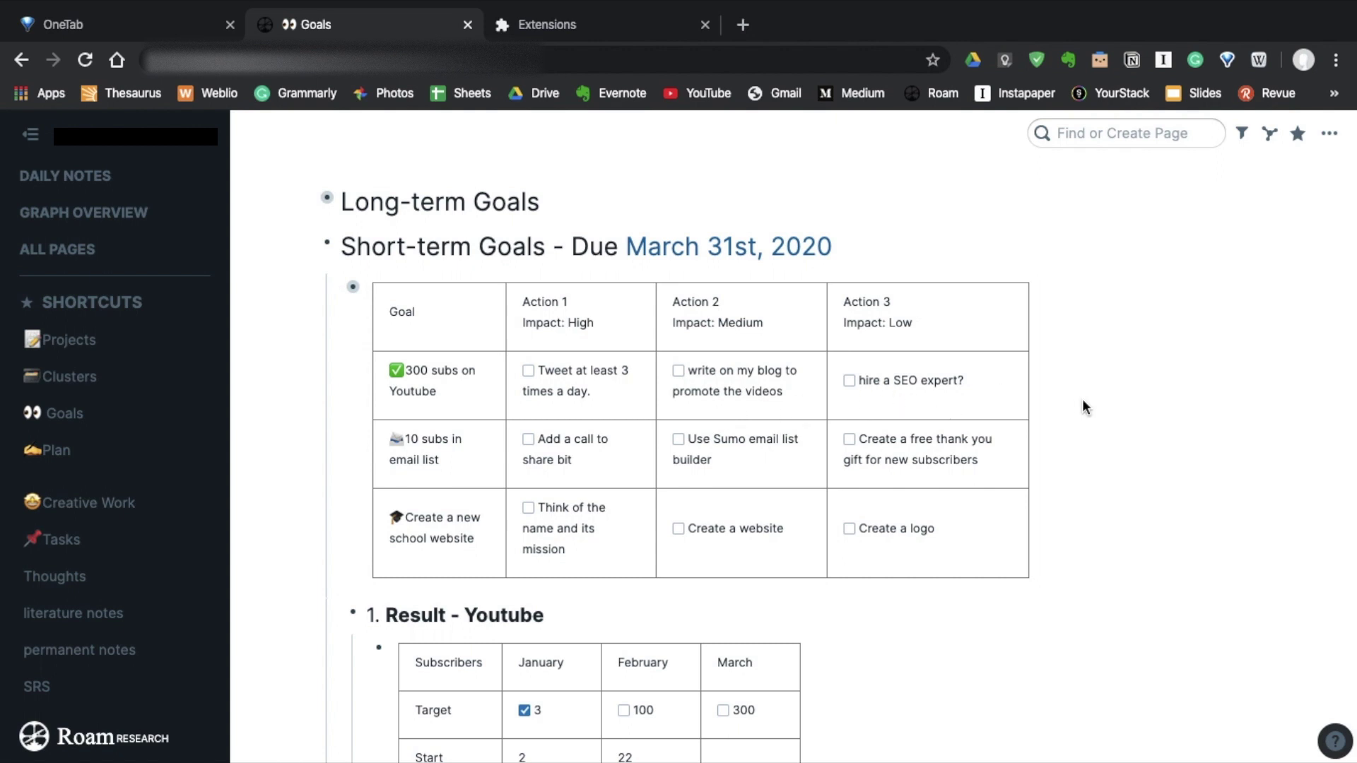
scroll(1083, 406, down, 5)
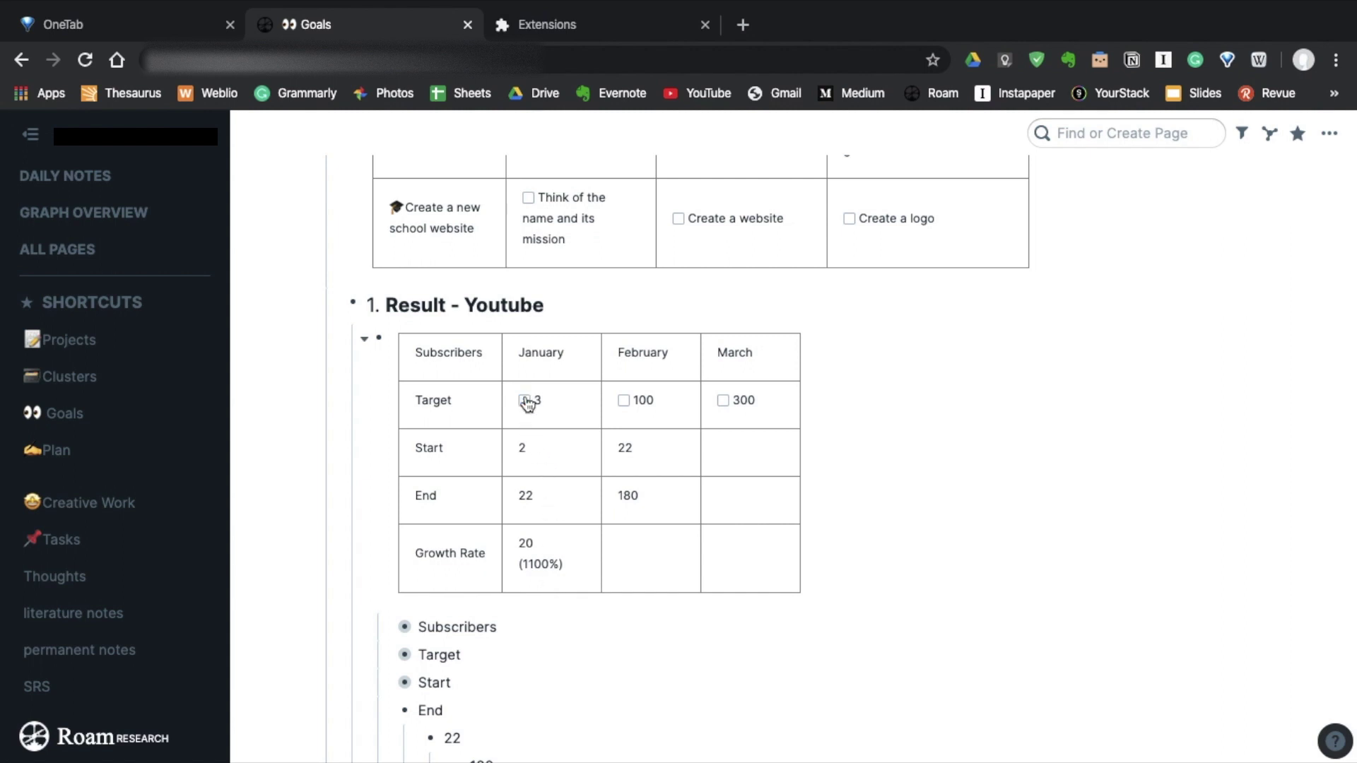
- Add an Example block with a /table block nested beneath it
scroll(627, 406, down, 6)
click(495, 501)
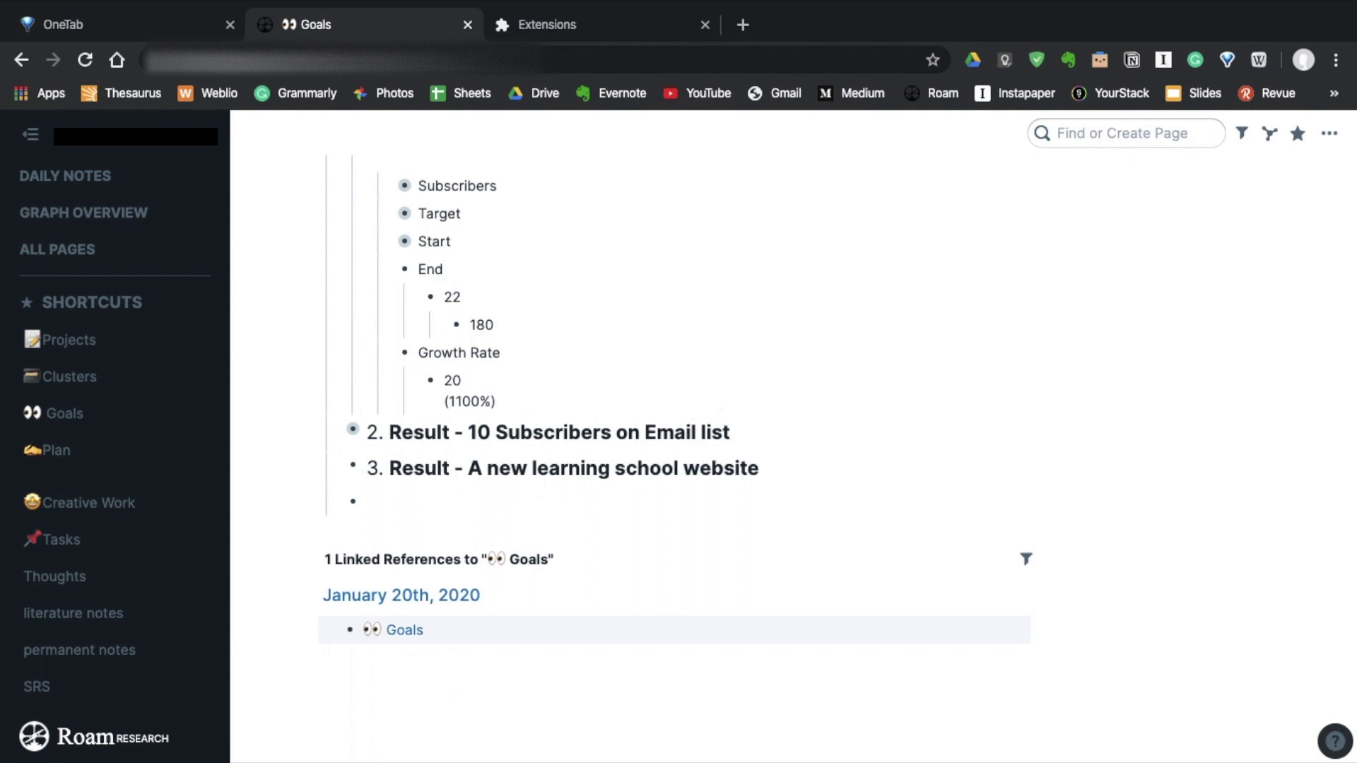
text(Example)
key(Return)
key(Tab)
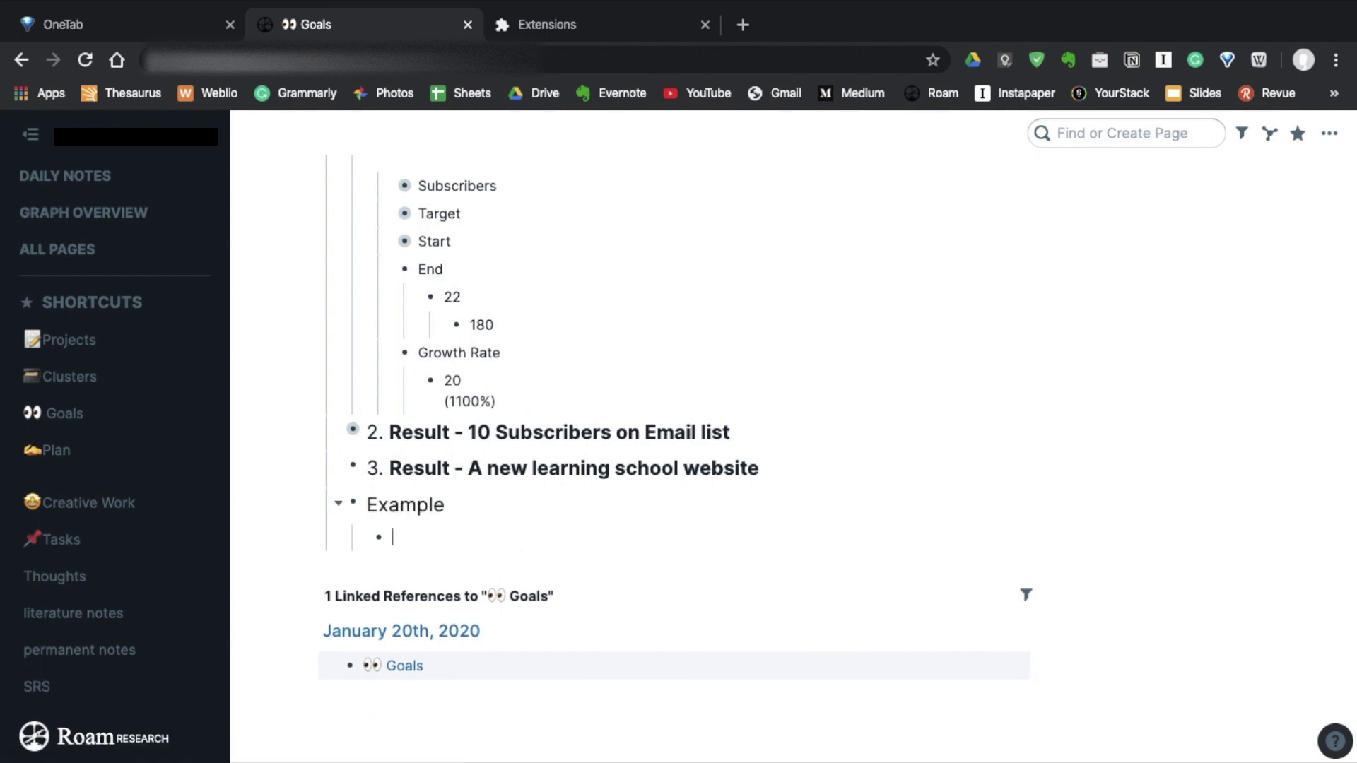
text(/tab)
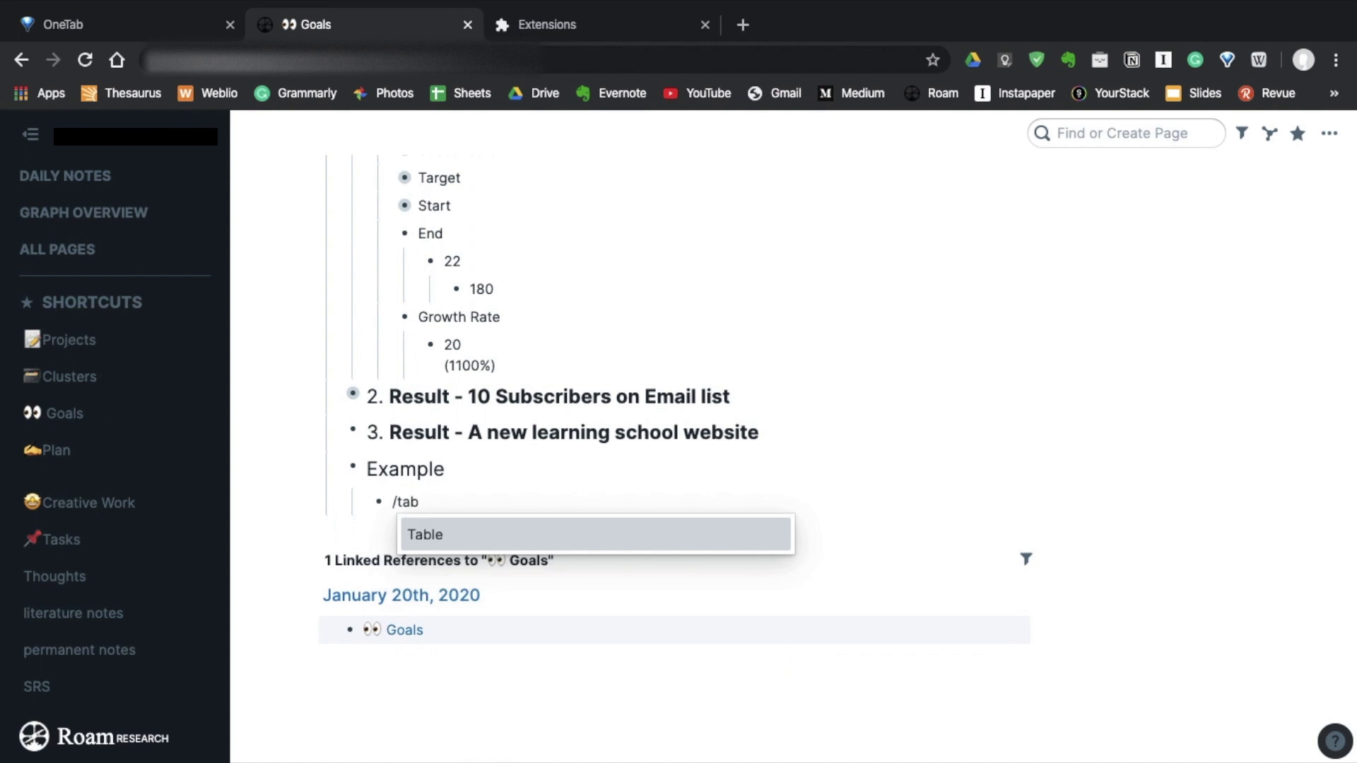
key(Return)
- Fill the table with rows Goals, goal1, goal2 and goal3
key(Return)
key(Tab)
text(Goals)
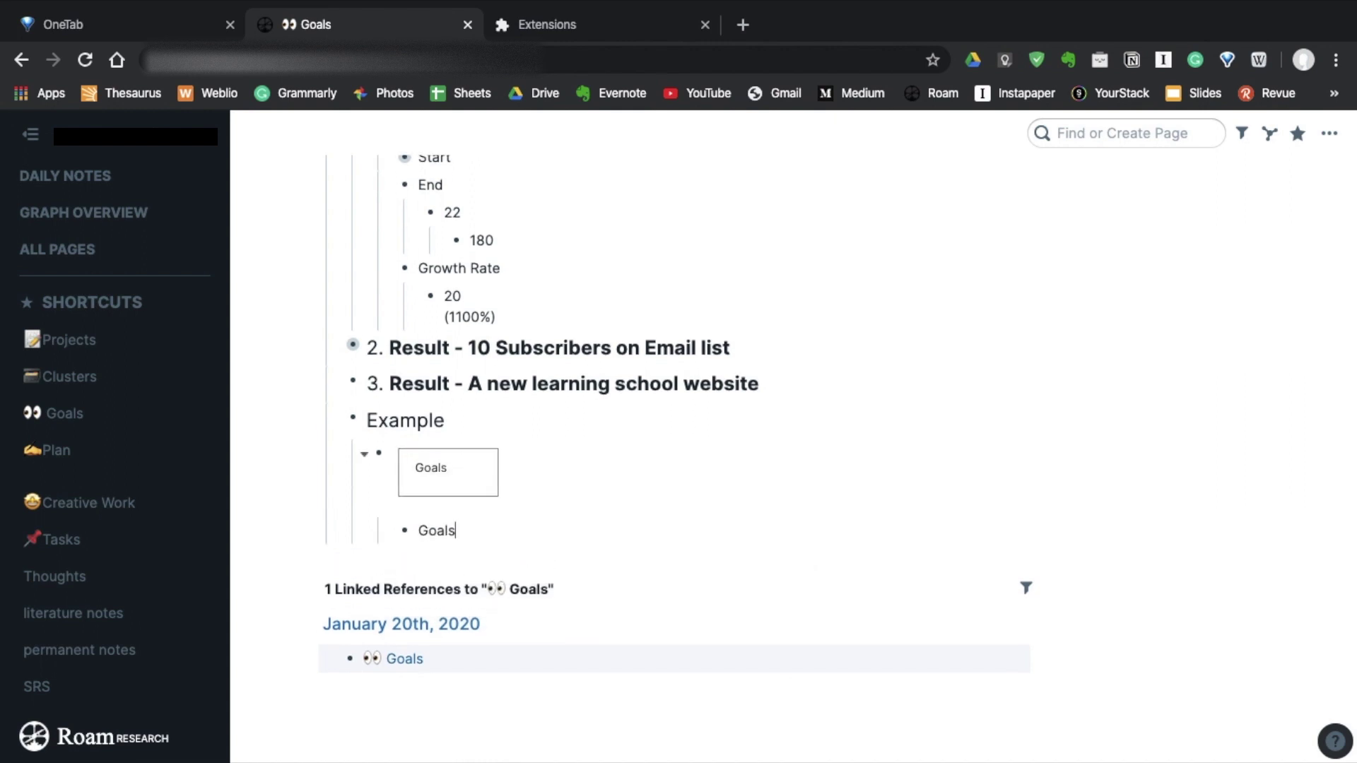
key(Return)
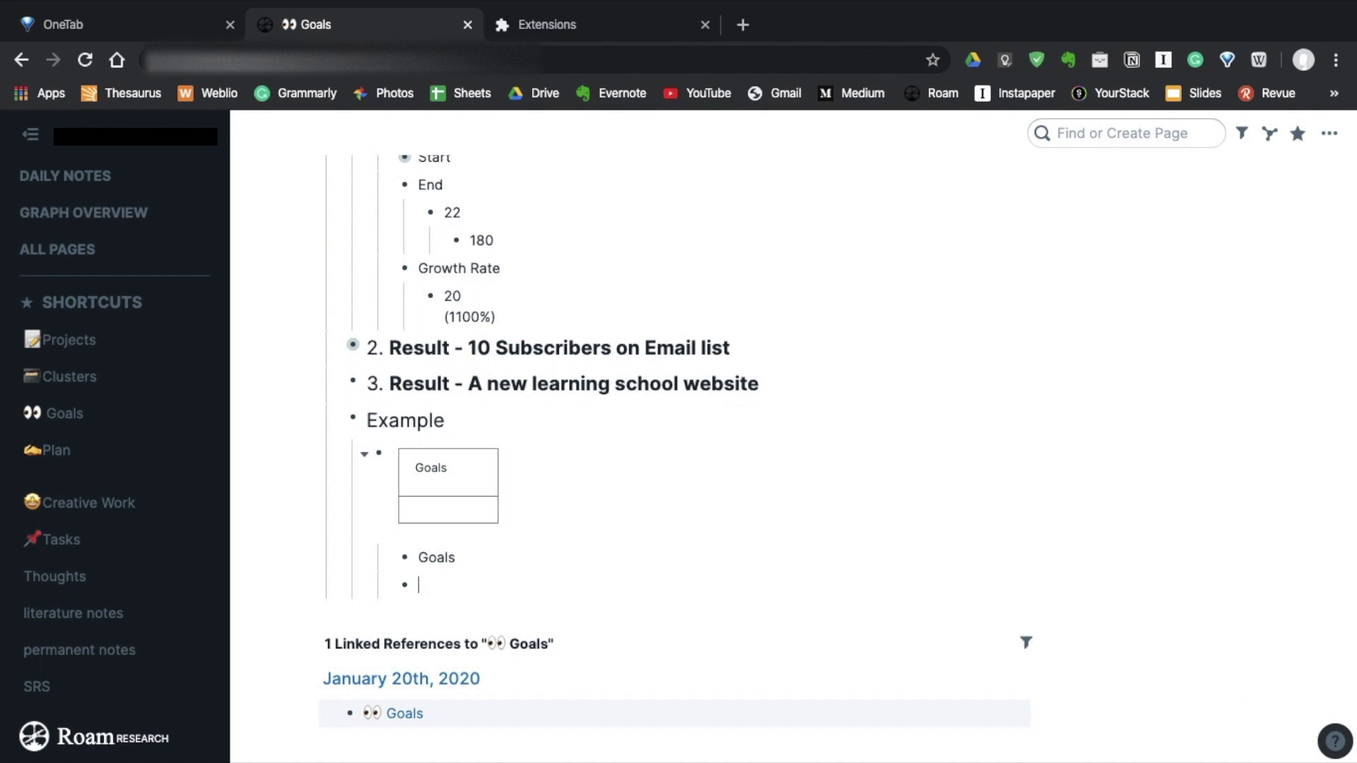
text(go)
key(BackSpace)
key(BackSpace)
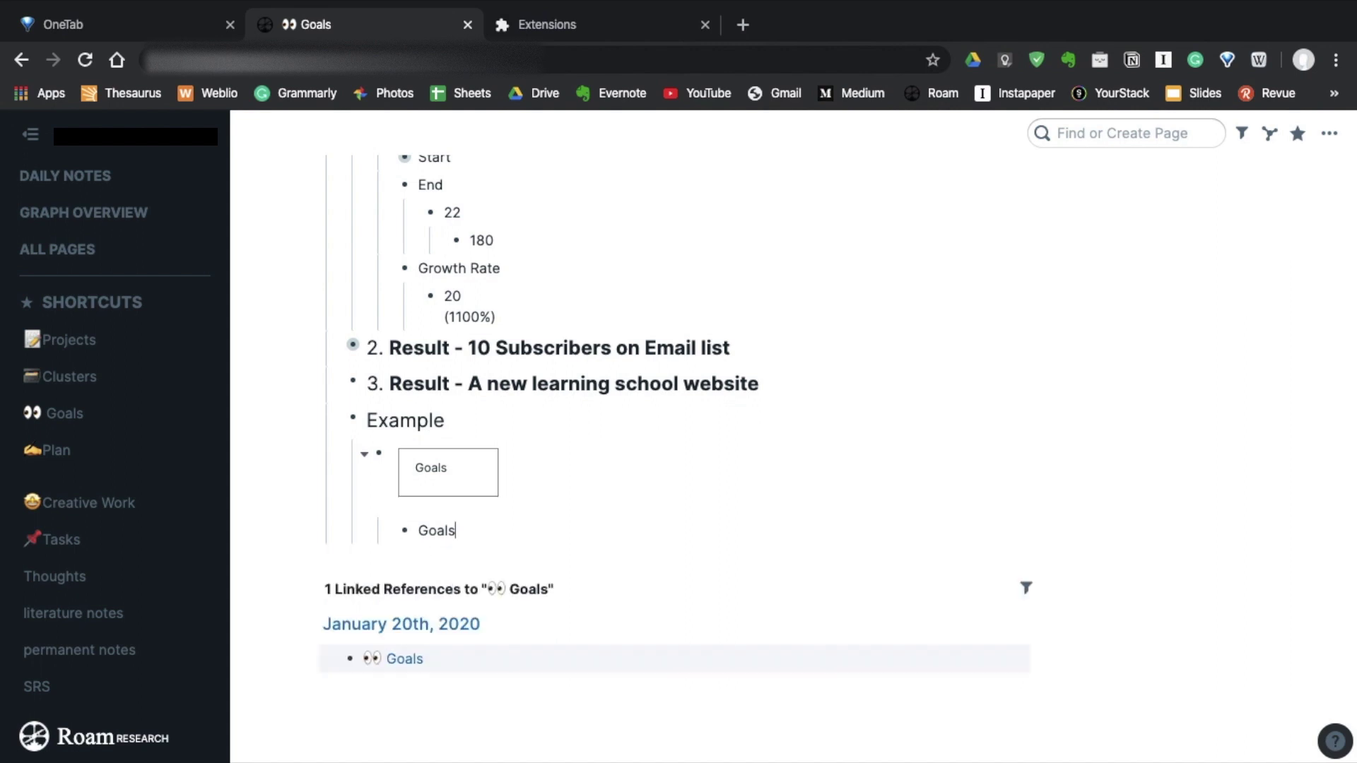
key(Return)
text(goal1)
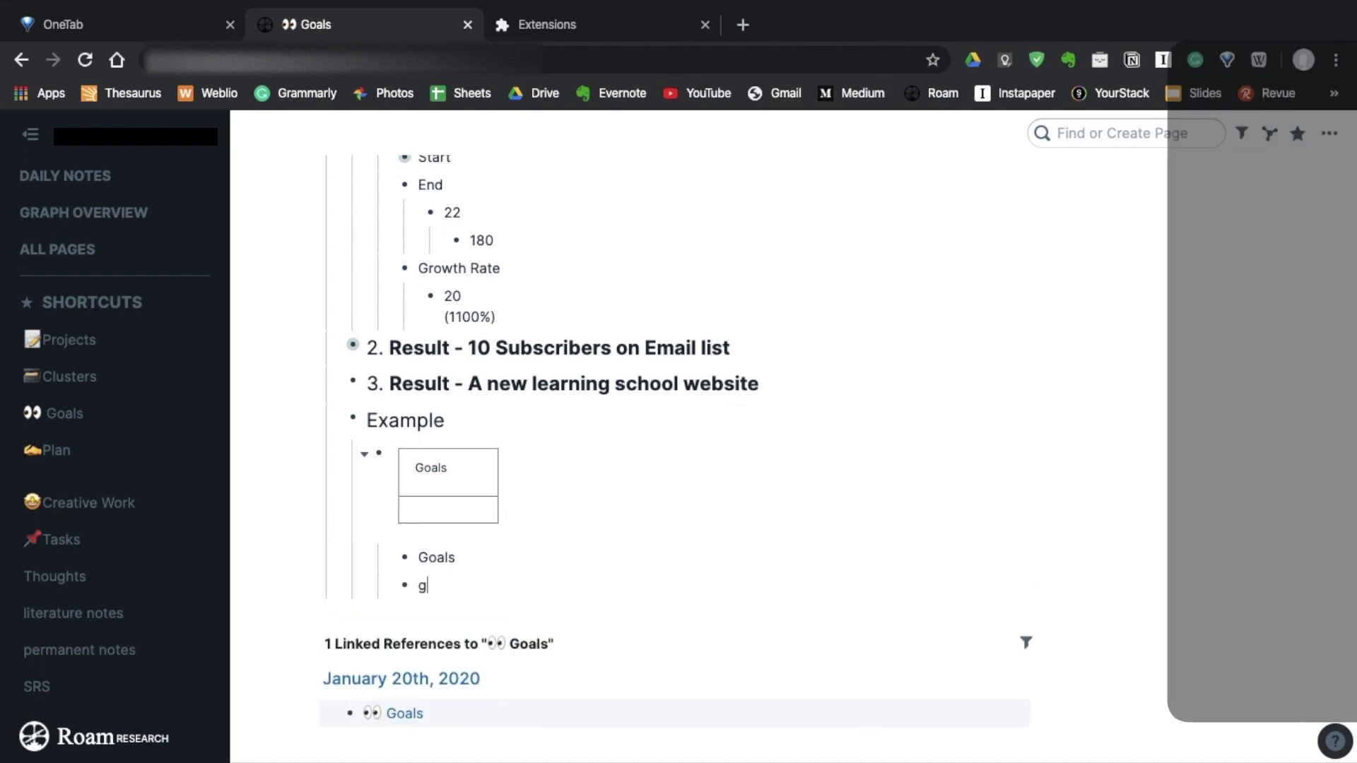
key(Return)
text(go)
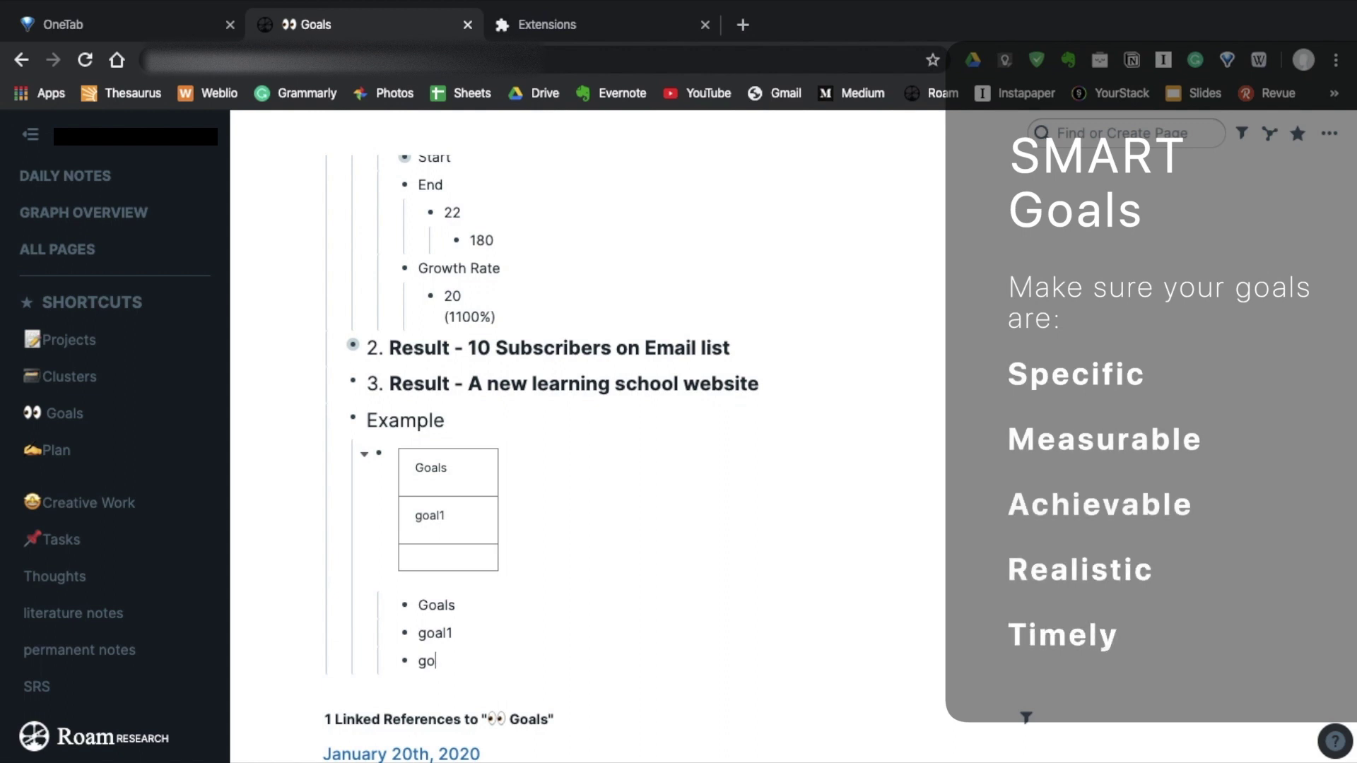
text(al2)
key(Return)
text(goal3)
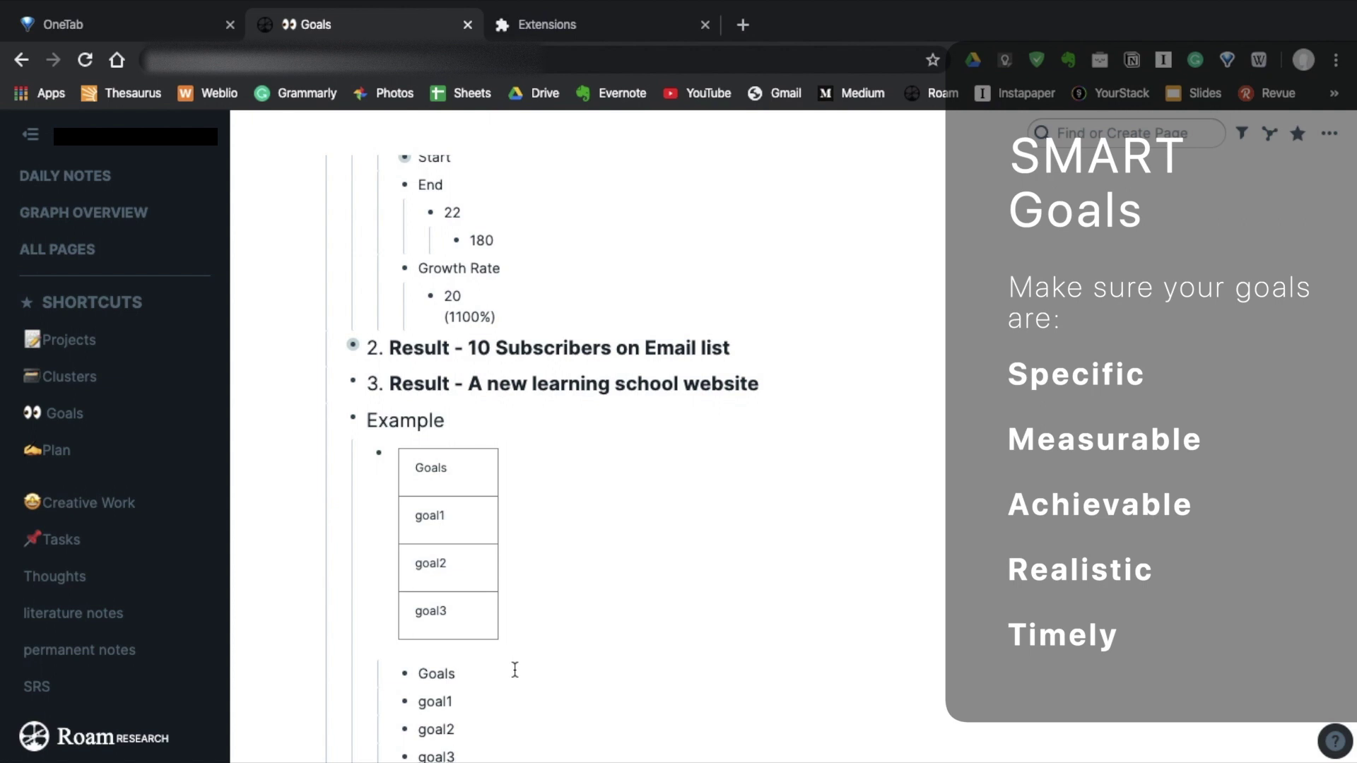
- Nest Action 1, Action 2 and Action 3 columns under Goals
key(Return)
key(Tab)
text(Action)
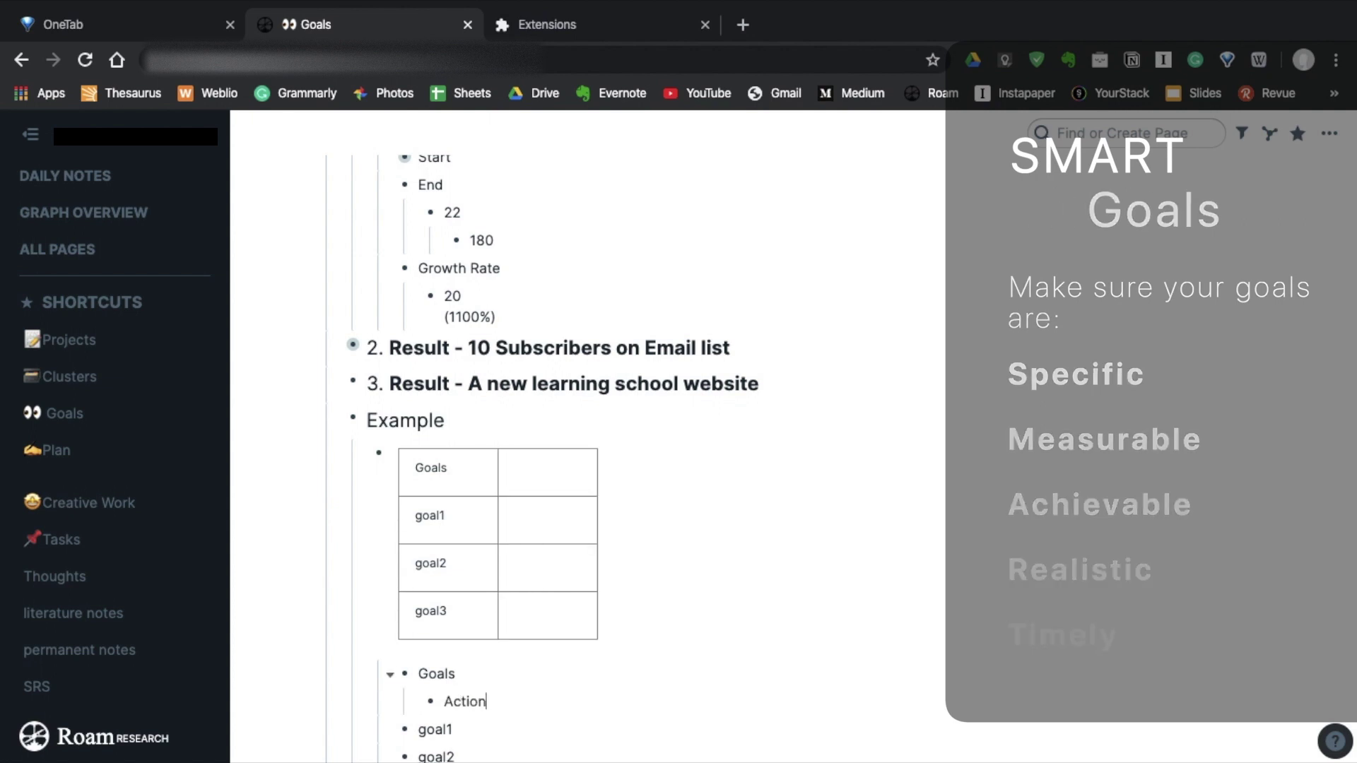
text( 1)
key(Return)
key(Tab)
text(Action 2)
key(Return)
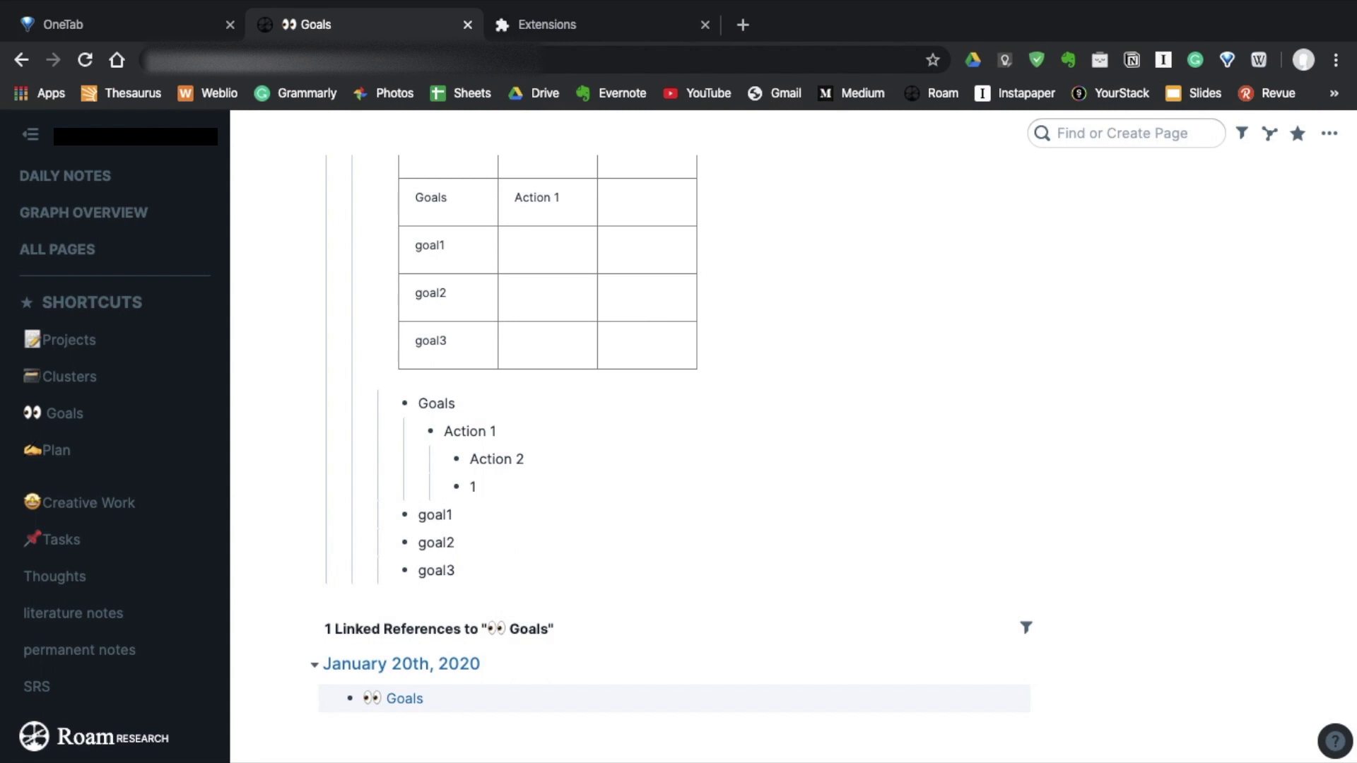
key(Tab)
text(Action)
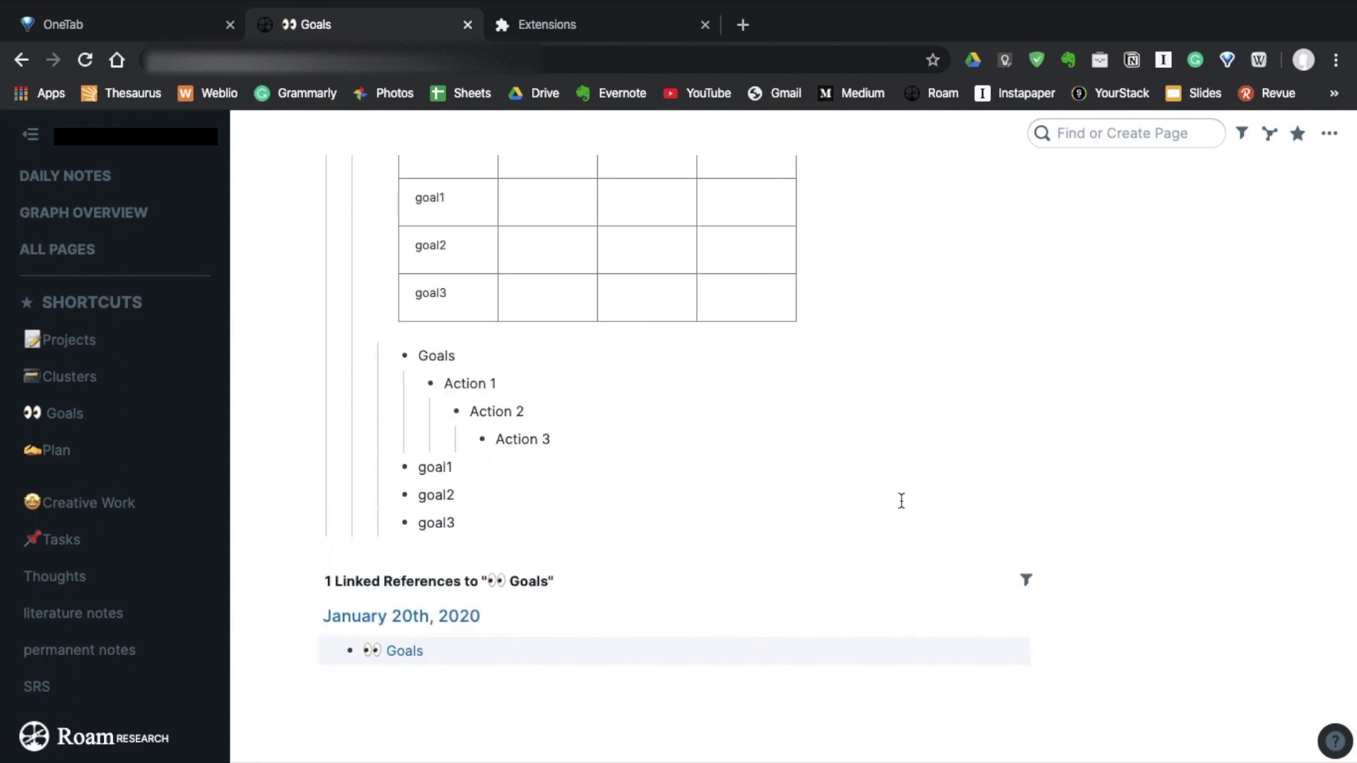
- Set the Example deadline to April 30th, 2020 with the date picker
scroll(780, 490, up, 2)
text({{)
text(date)
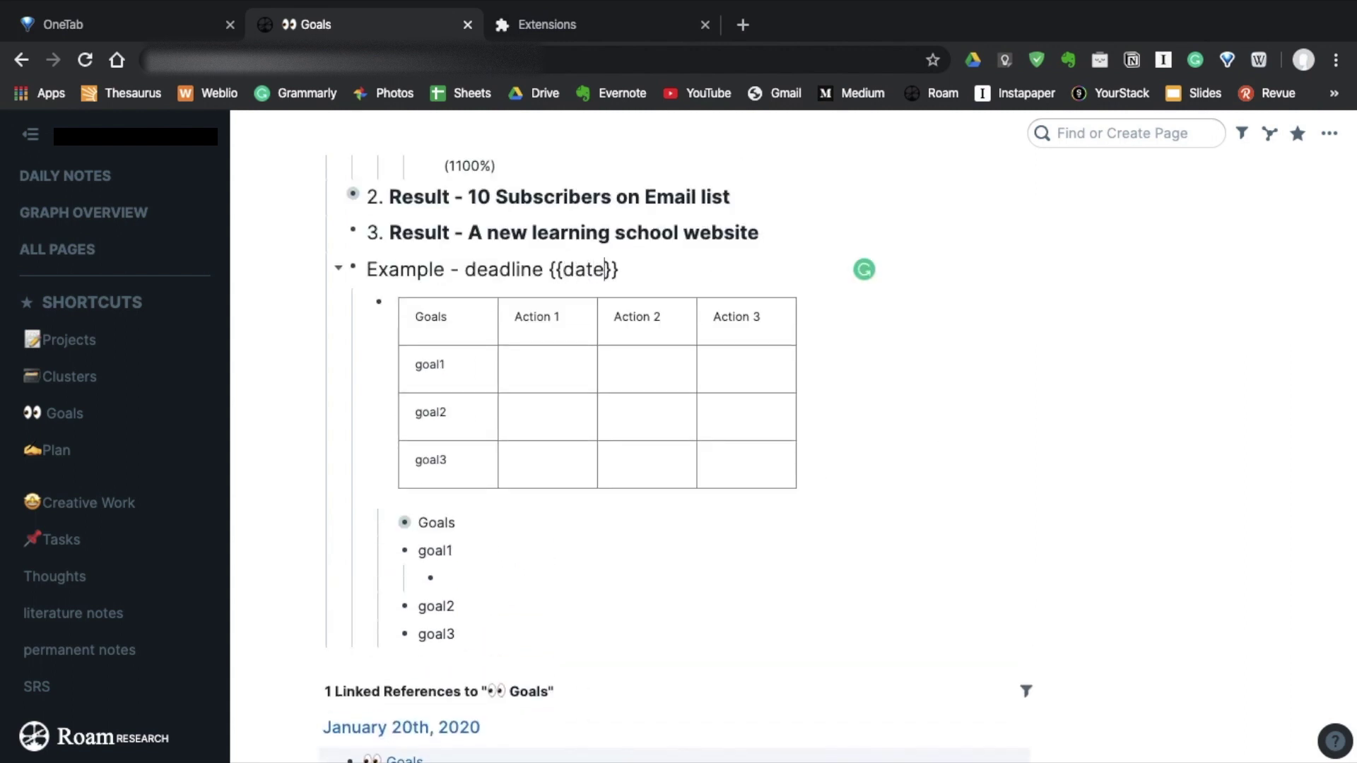
key(Escape)
click(532, 385)
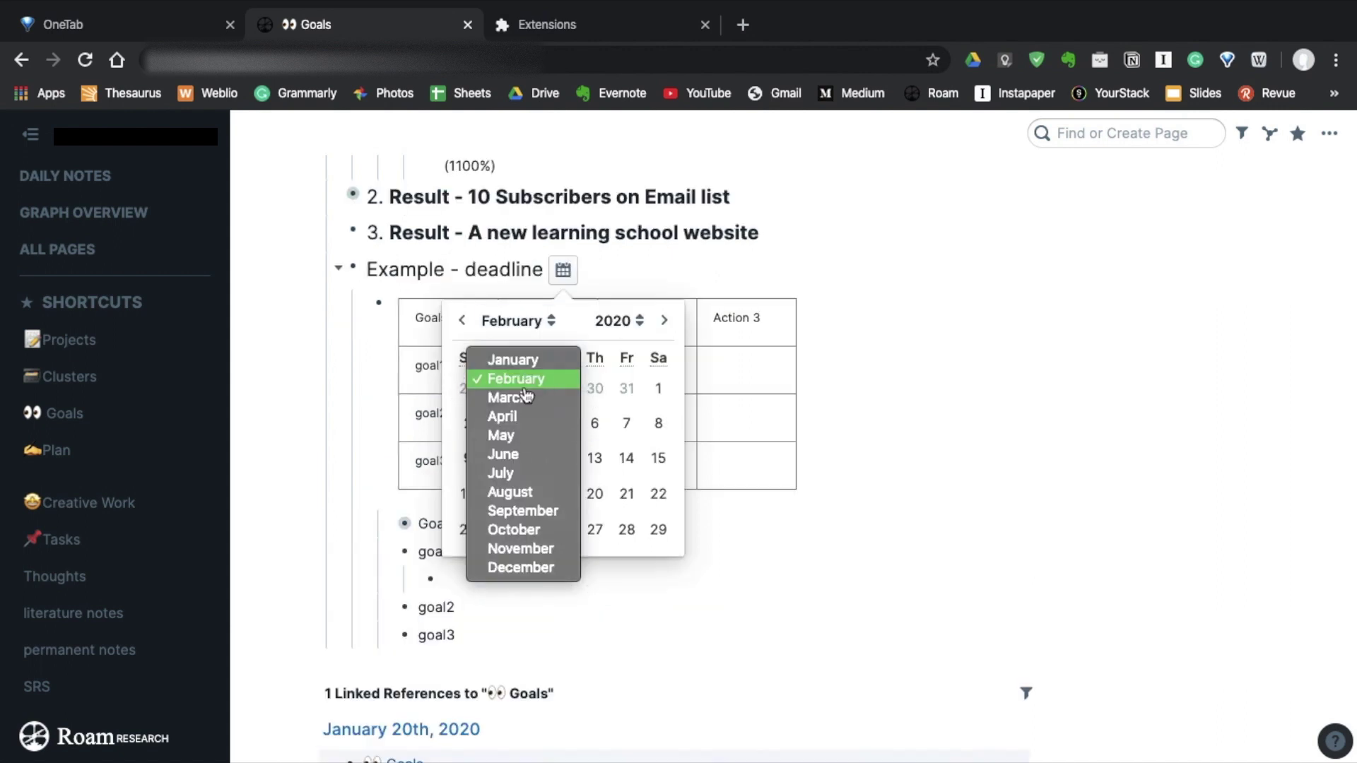
click(506, 413)
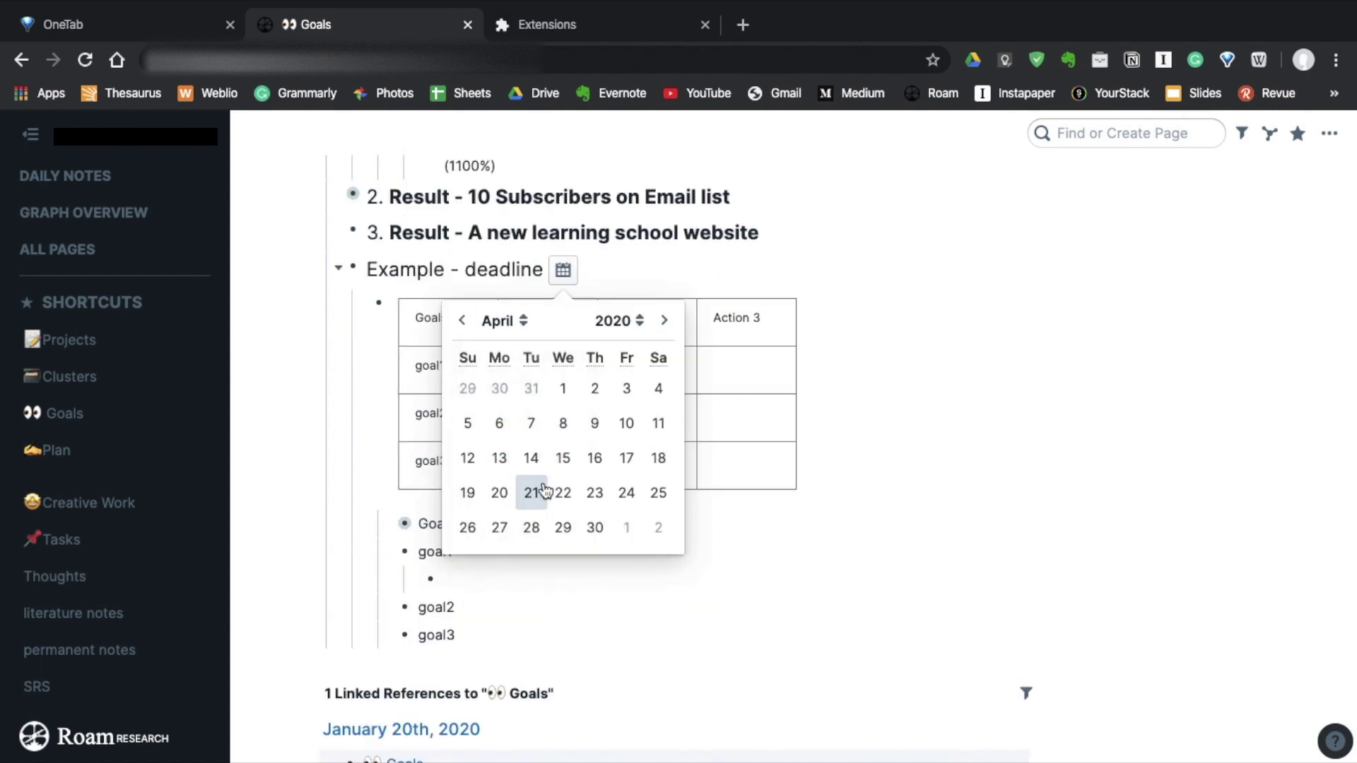
click(601, 529)
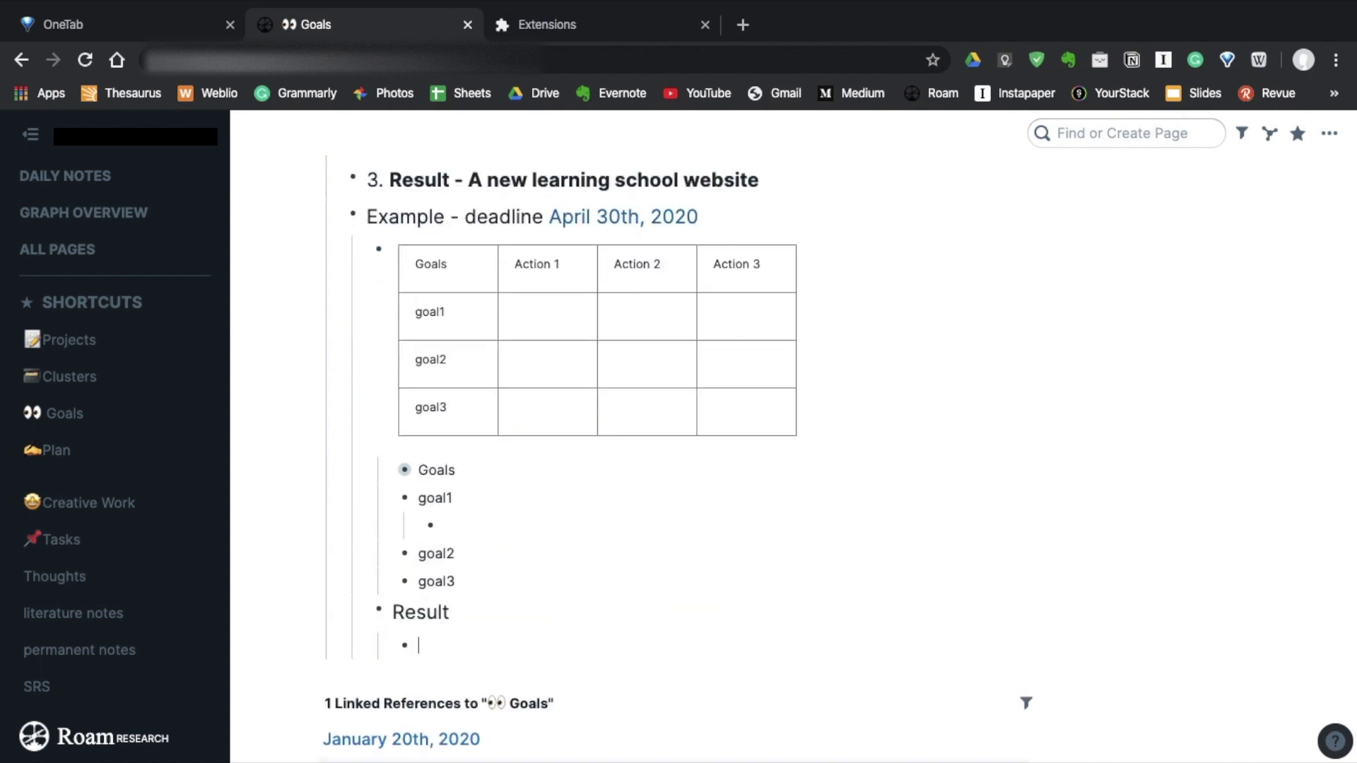
- Insert a table under Result with rows Your goal, Target, Start, End and Growth
text(/ta)
key(Down)
key(Return)
key(Return)
key(Tab)
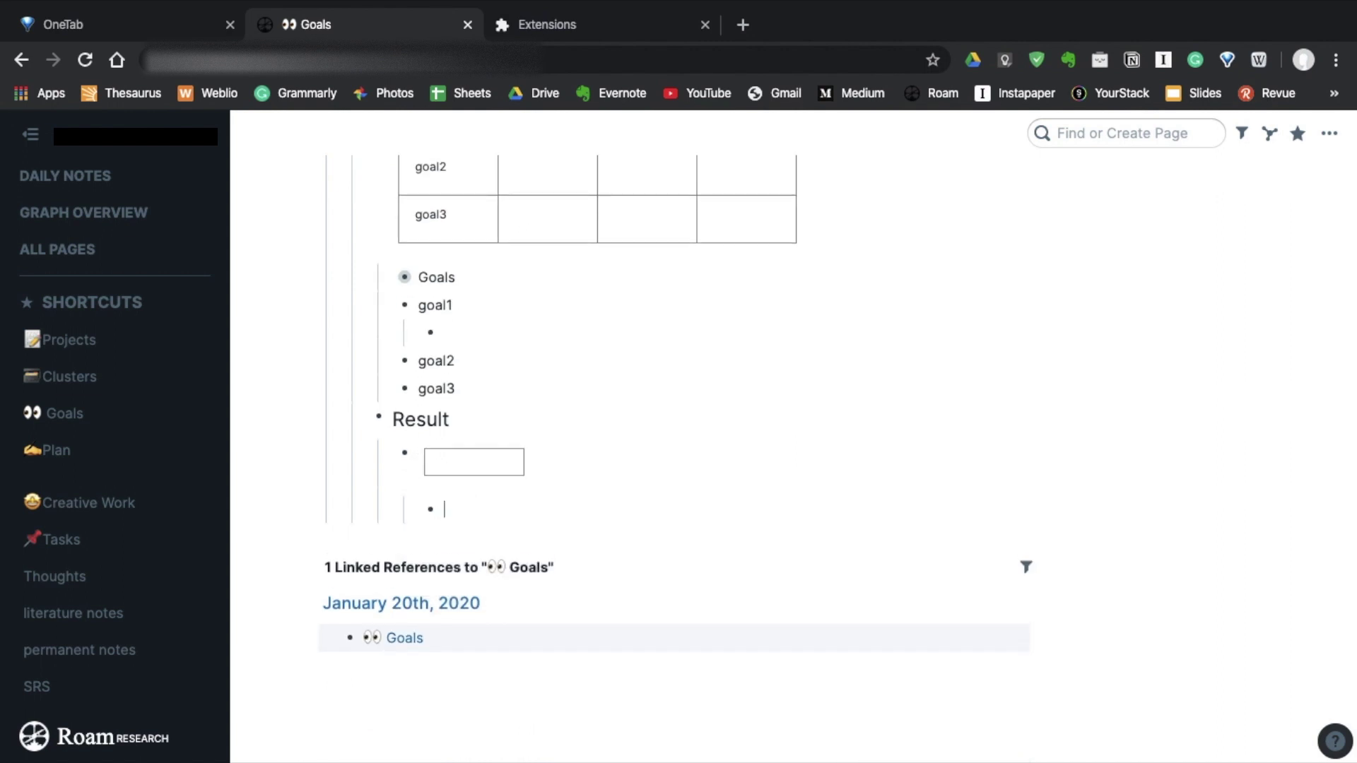
text(Your goal)
key(Return)
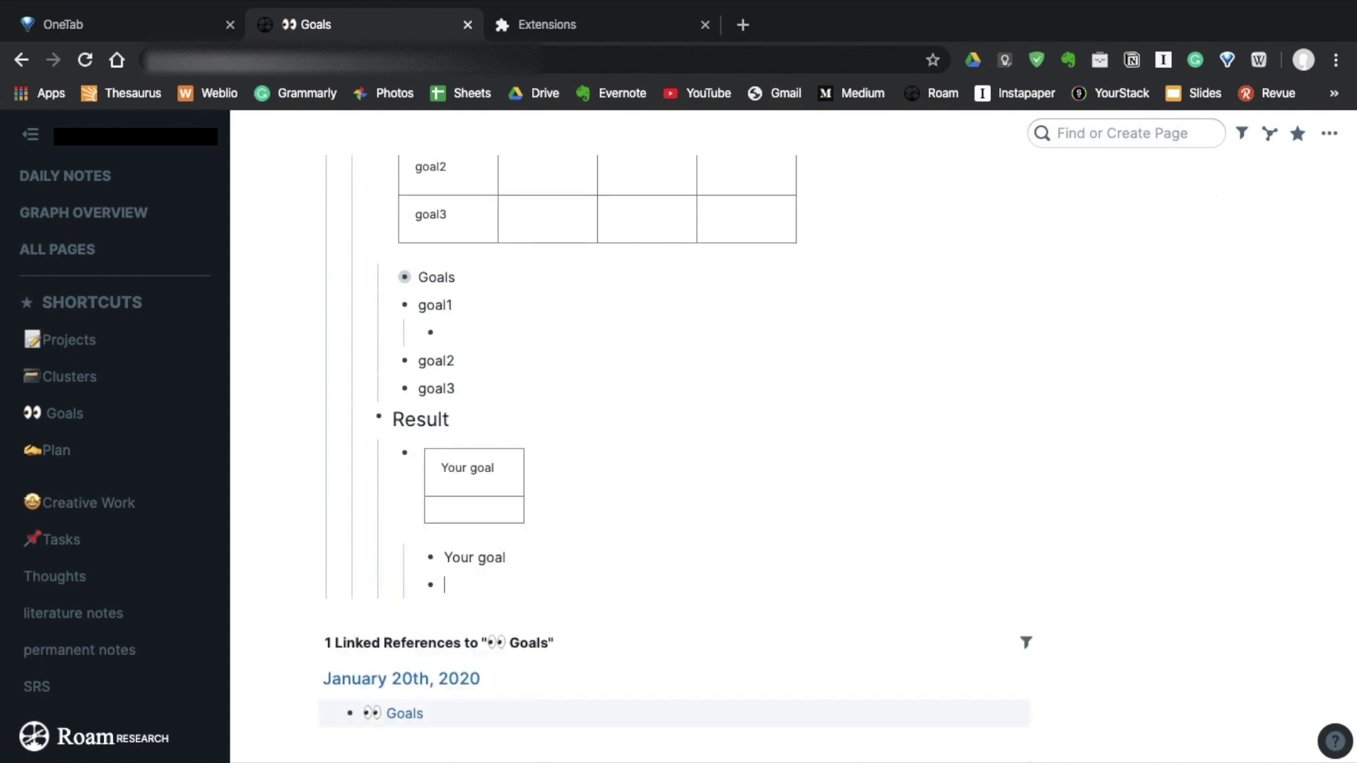
text(Target)
key(Return)
text(Start)
- Nest Feb, March and April columns under Your goal, then collapse them
key(Return)
text(End)
key(Return)
text(Growth)
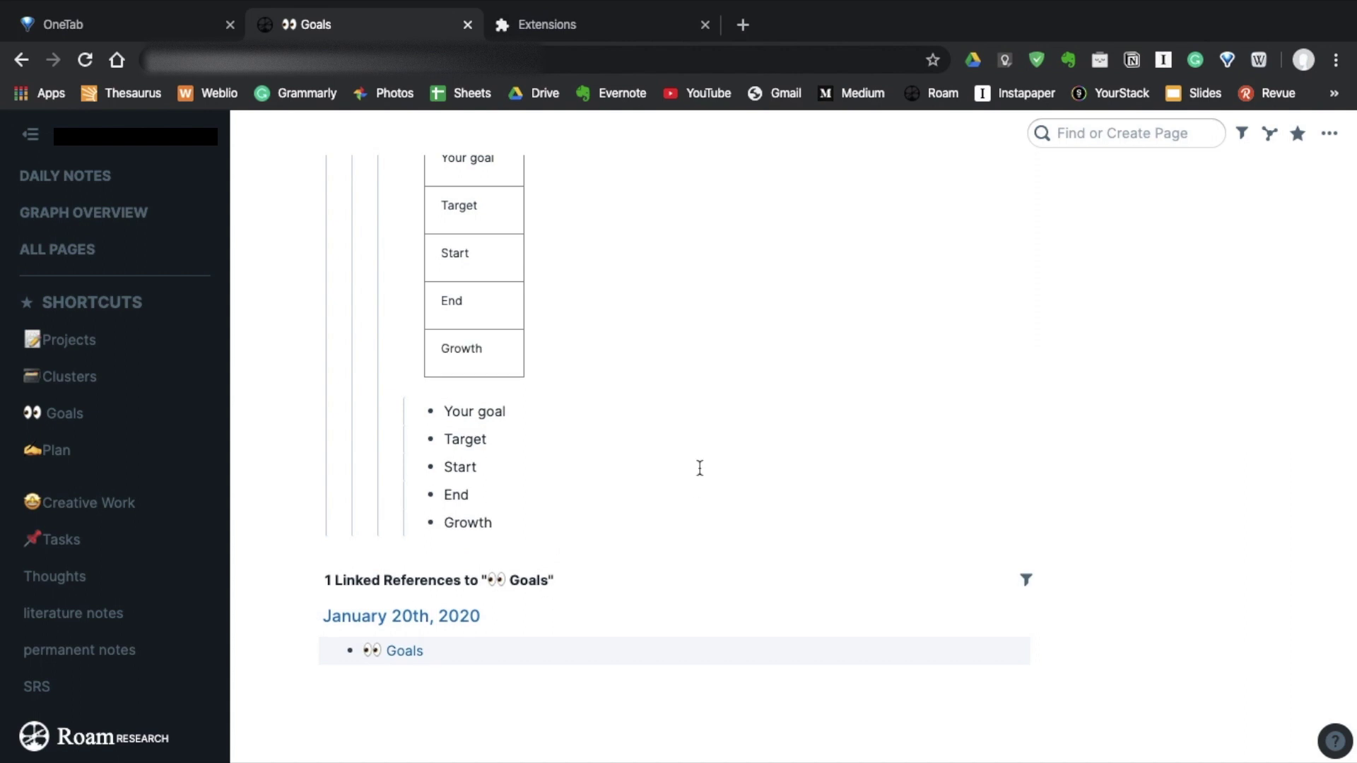
scroll(699, 468, up, 1)
click(557, 454)
key(Return)
key(Tab)
text(Feb)
key(Return)
key(Tab)
text(Marc)
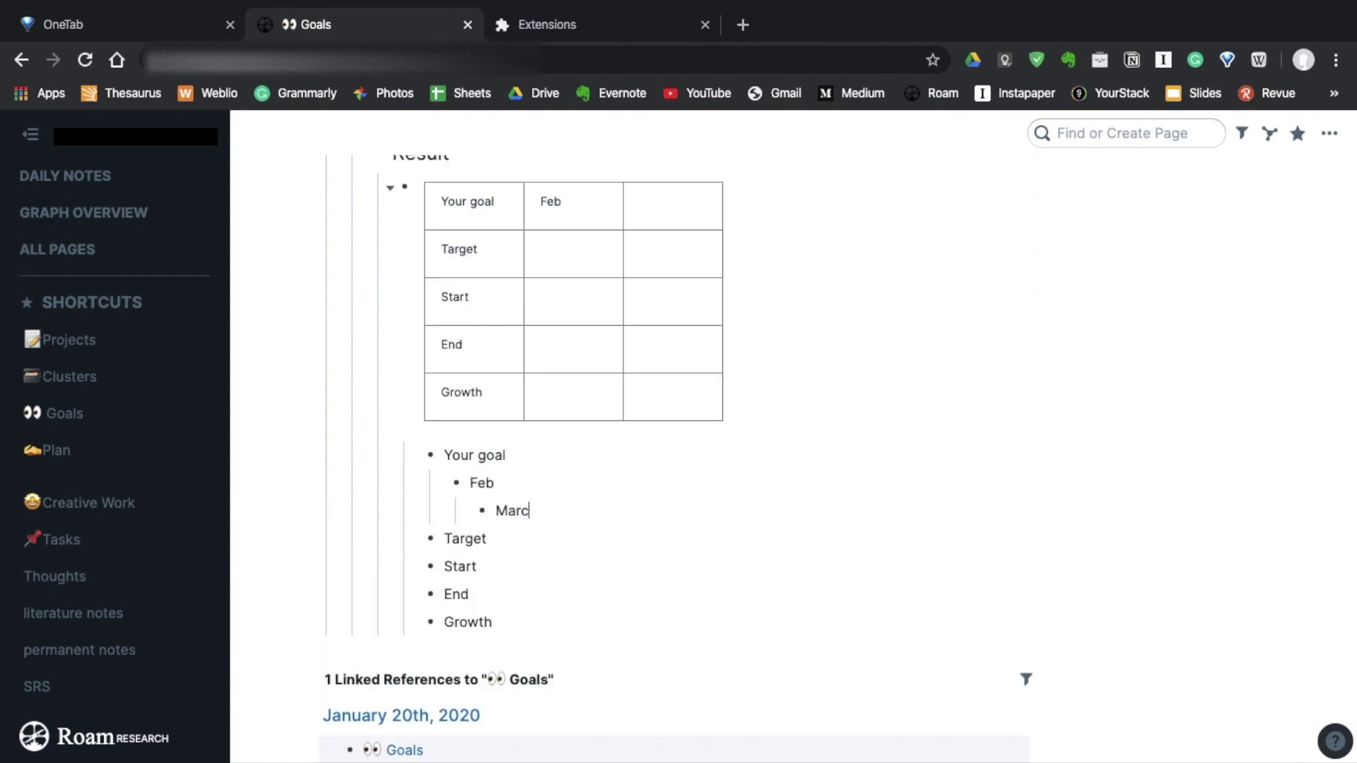
text(h)
key(Return)
key(Tab)
text(April)
click(417, 455)
scroll(451, 318, up, 1)
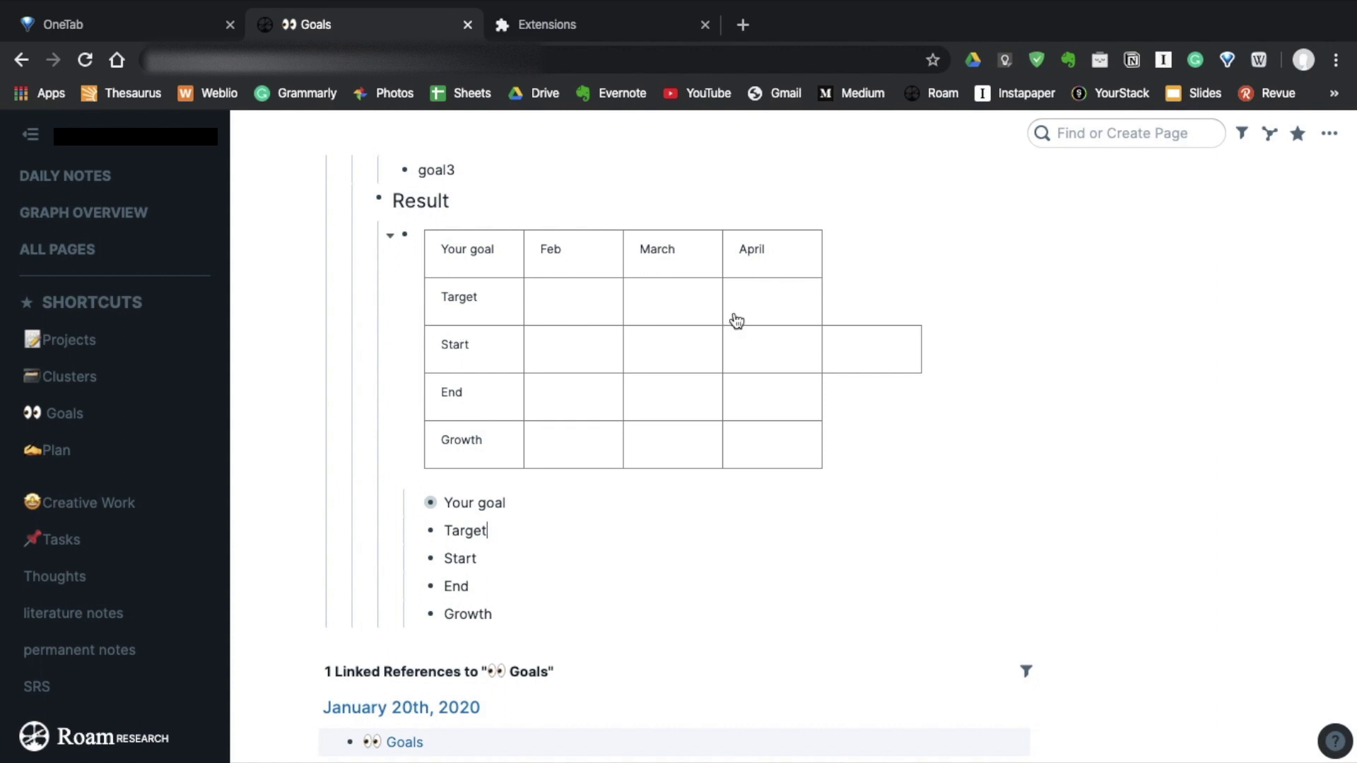
- Open Tasks in the right sidebar and select its Monthly Goals block with three goals
shift+click(81, 544)
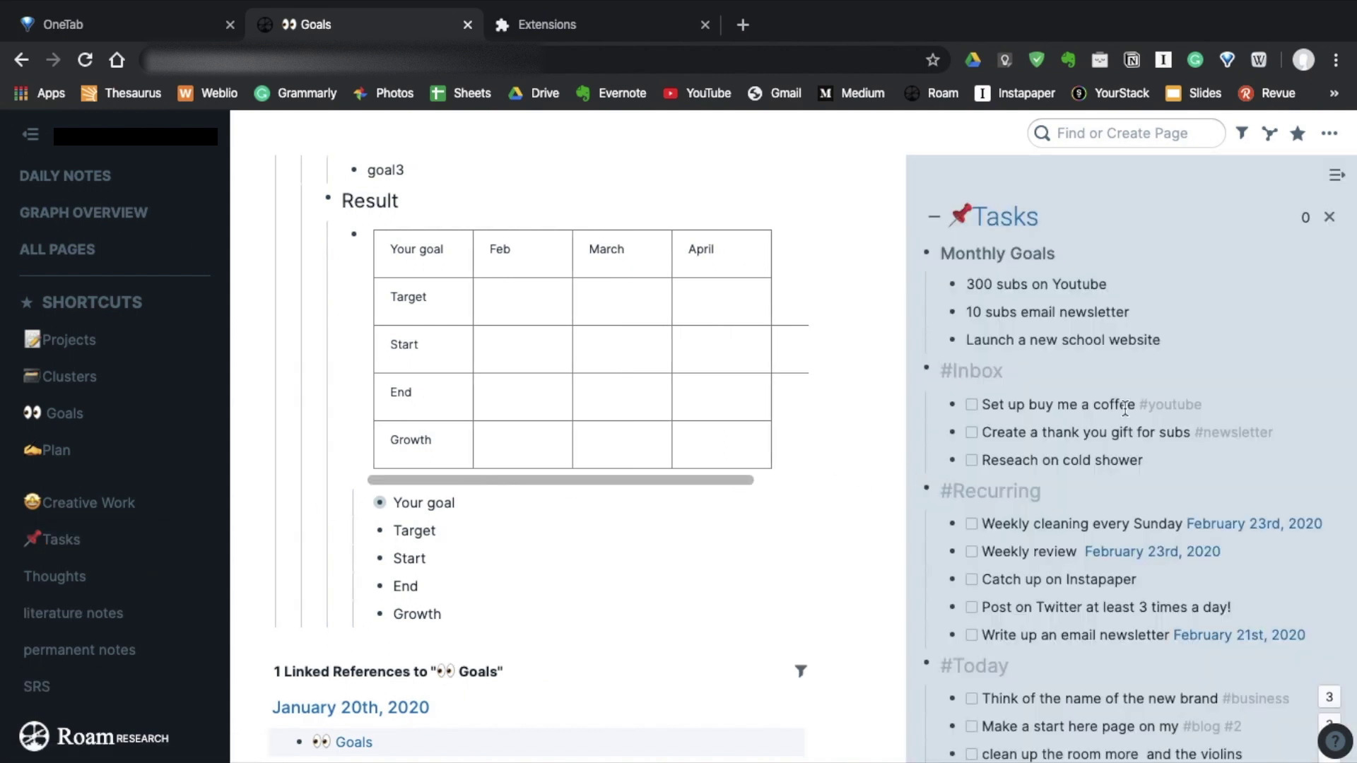
drag(1205, 342, 927, 253)
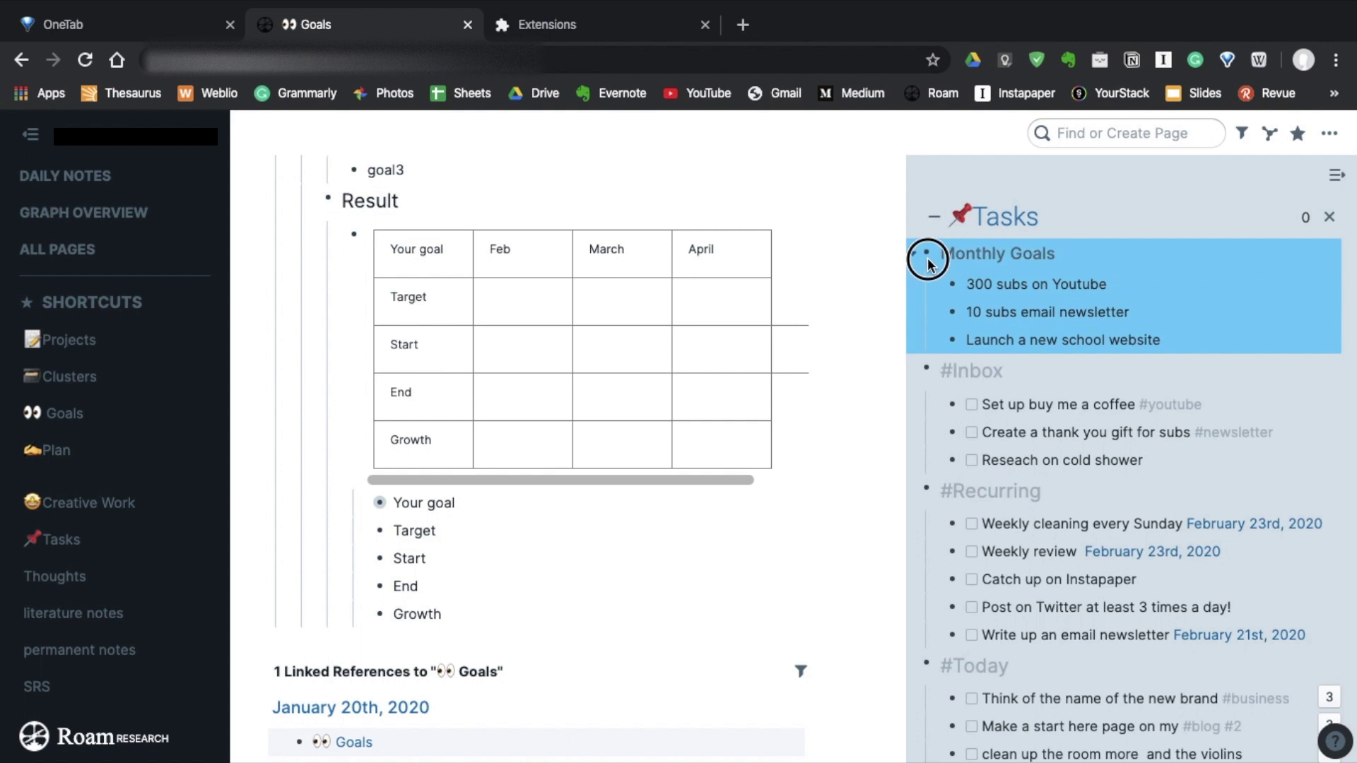